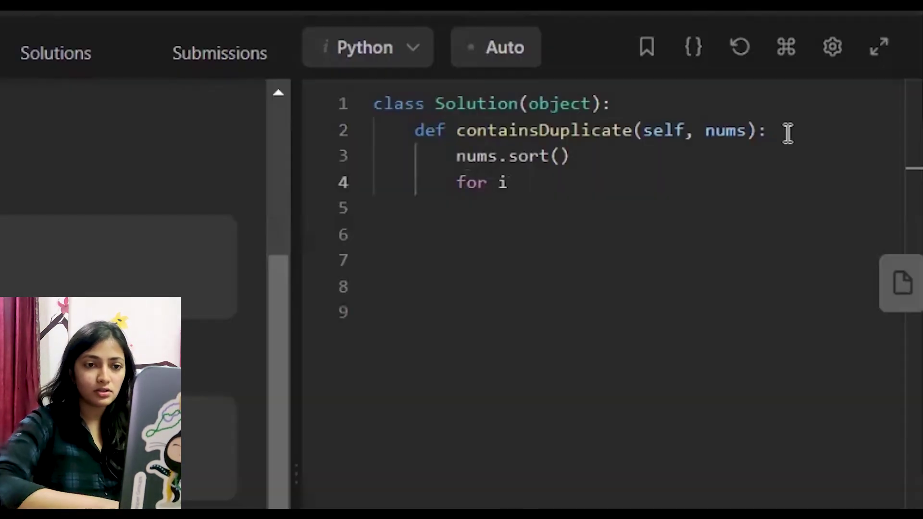
Step: Write nums.sort(), a loop returning True when nums[i] equals nums[i+1], then return False
key(BackSpace)
key(BackSpace)
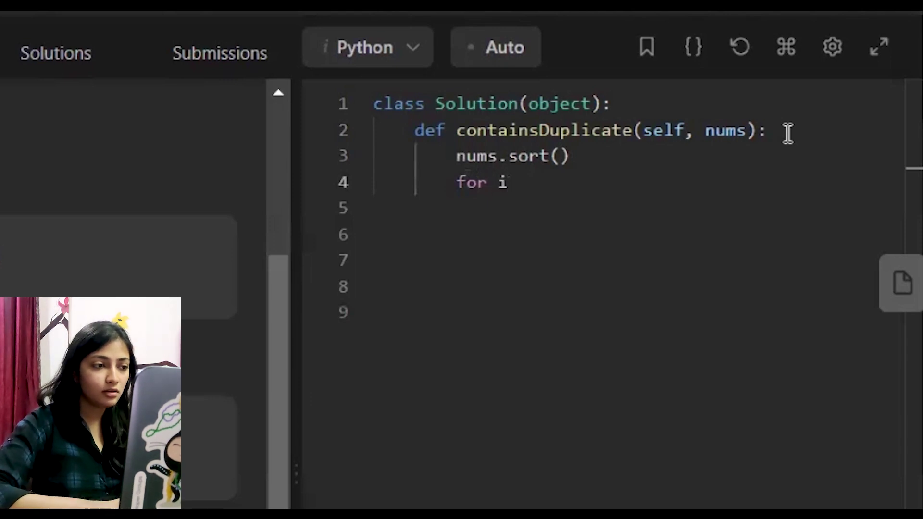
text( in range)
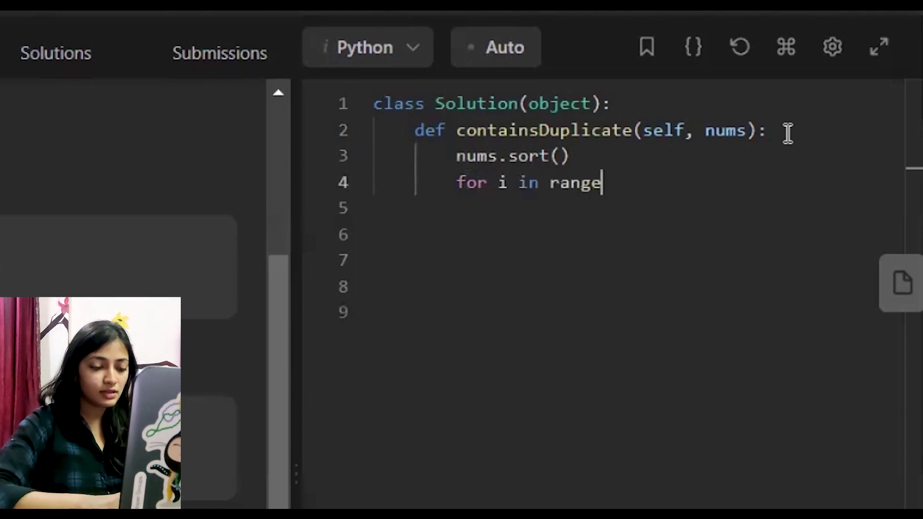
text(())
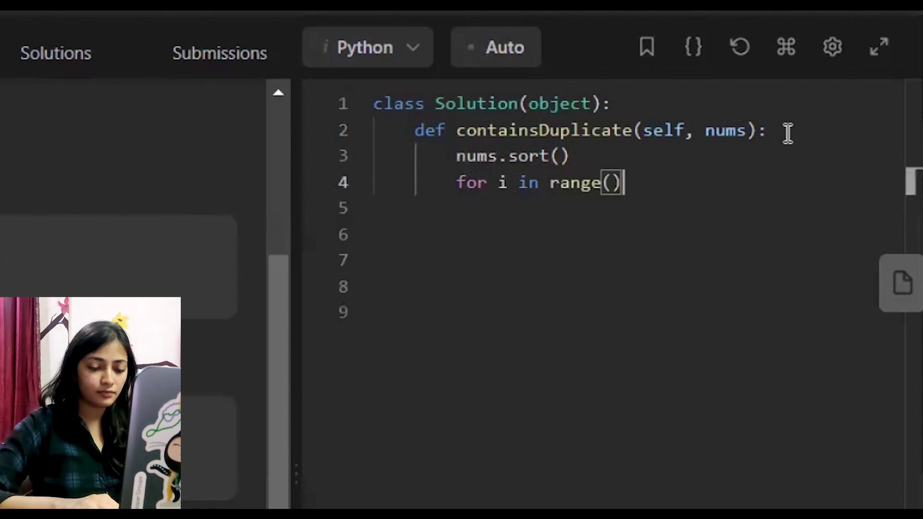
text(len)
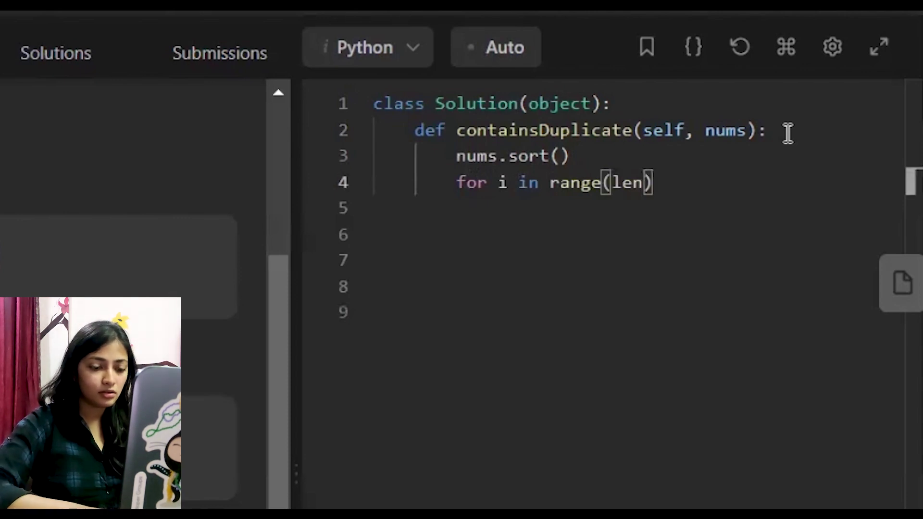
text((n)
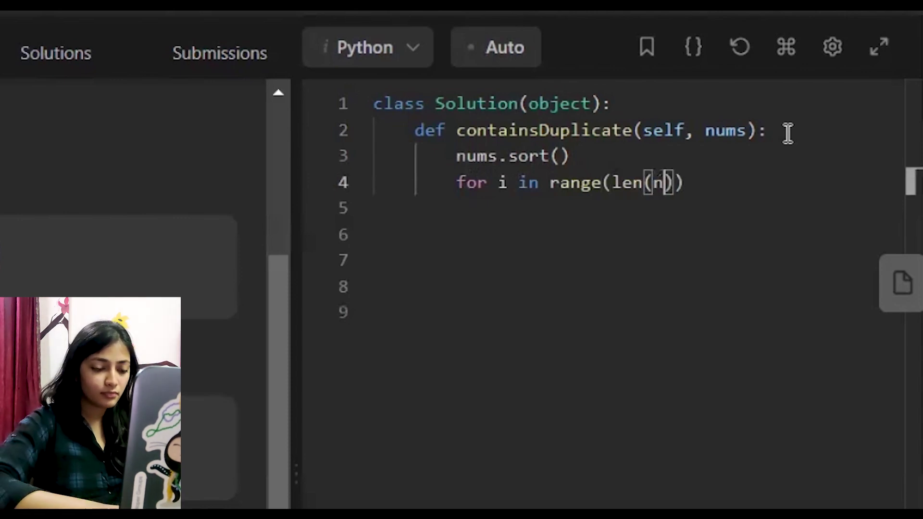
text(ums))
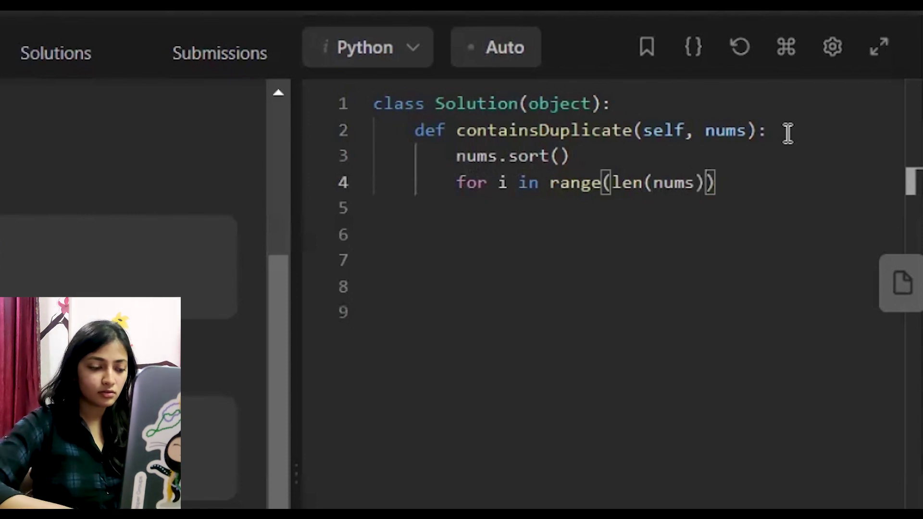
text(-1):)
key(Return)
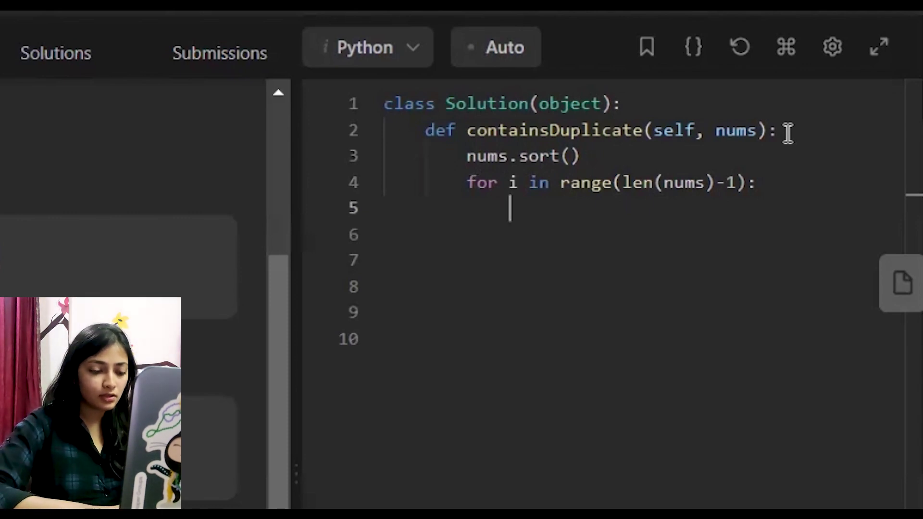
text(if nums)
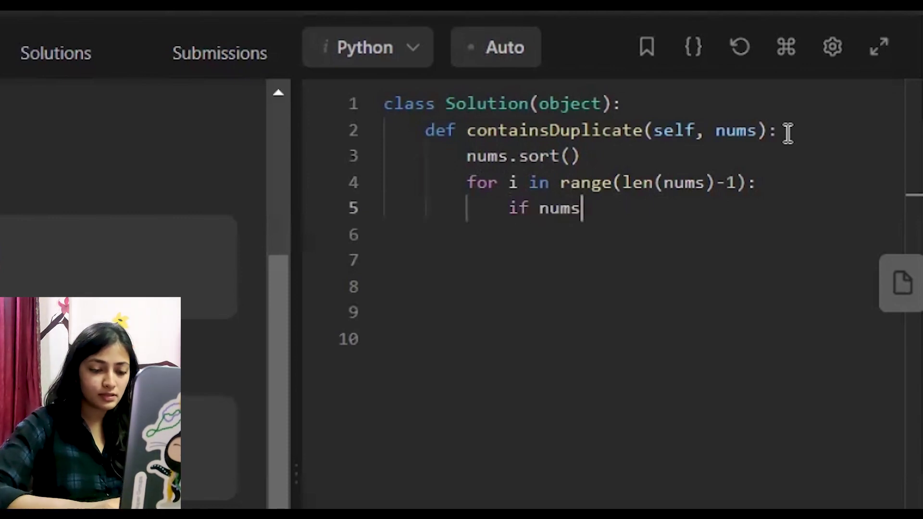
text([i])
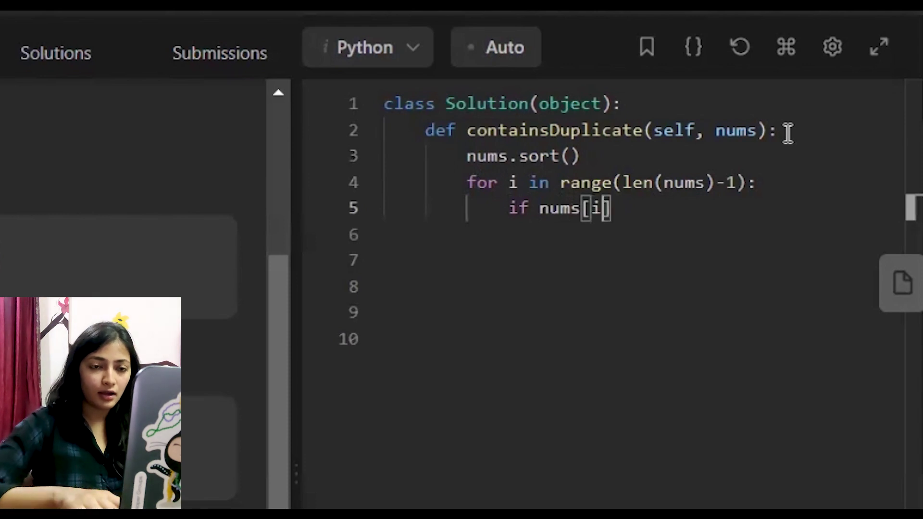
text(==nums)
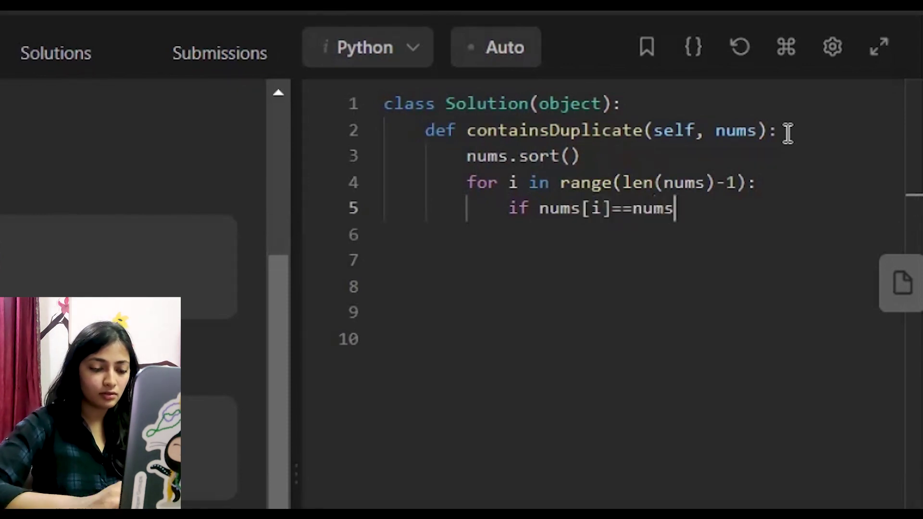
text([i)
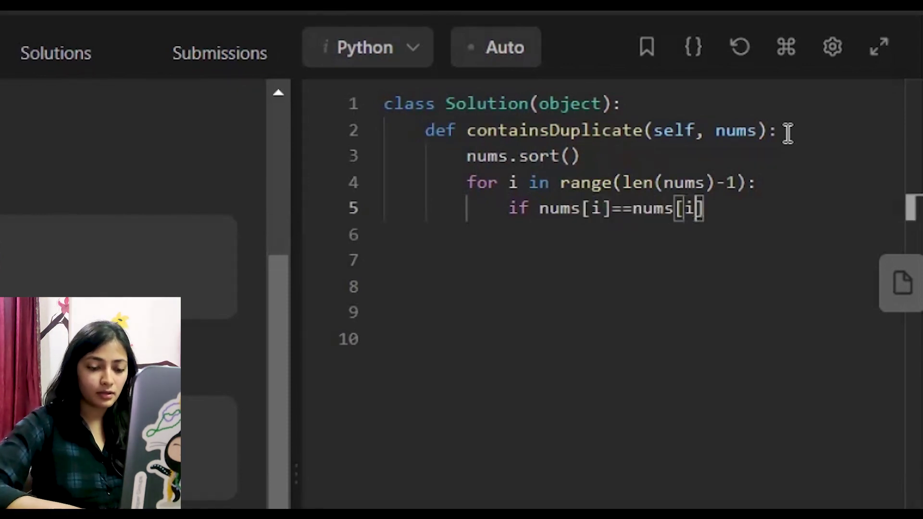
text(+1]:)
key(Return)
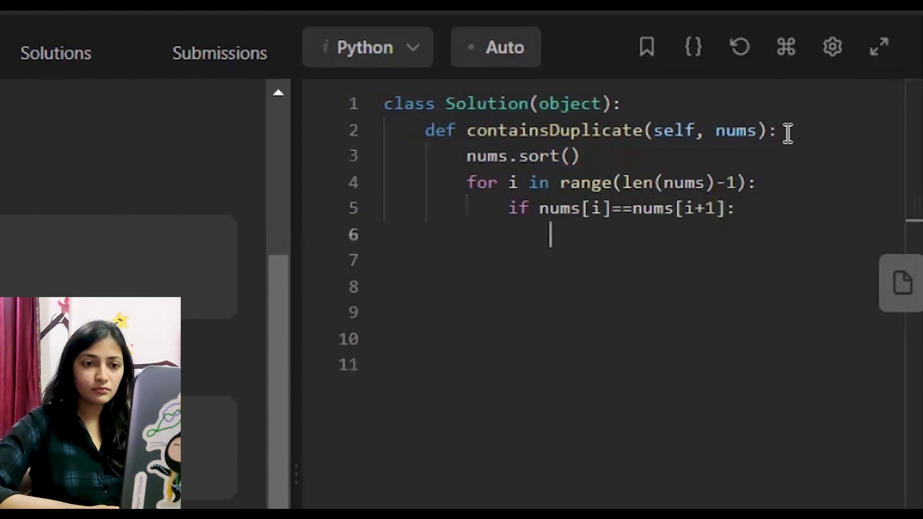
text(return t)
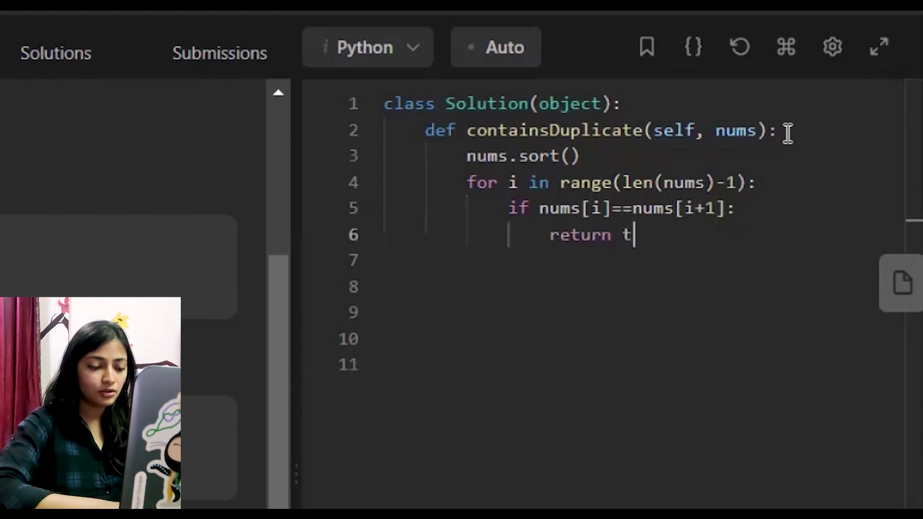
text(rueTrue)
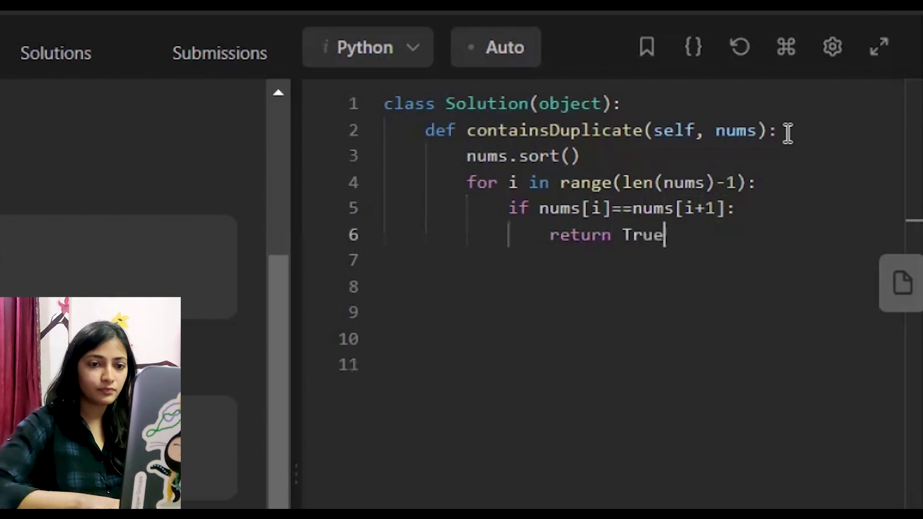
key(Return)
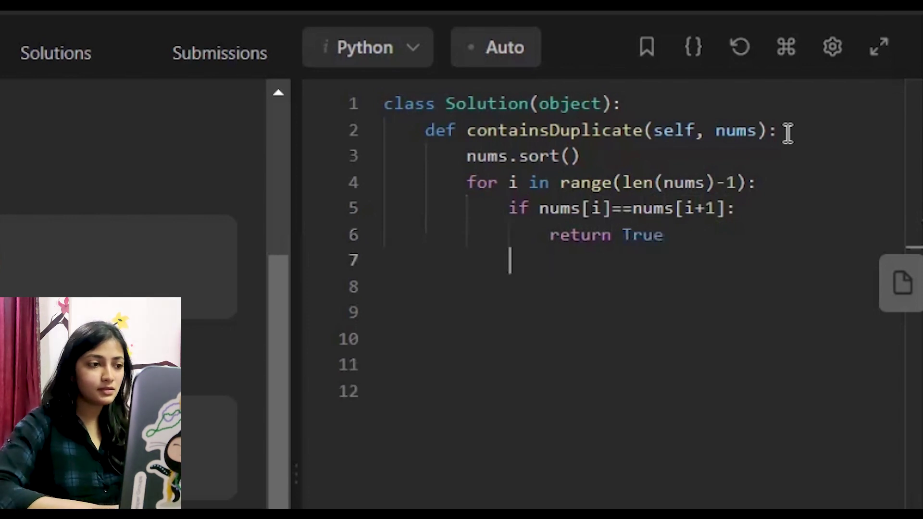
text(ret)
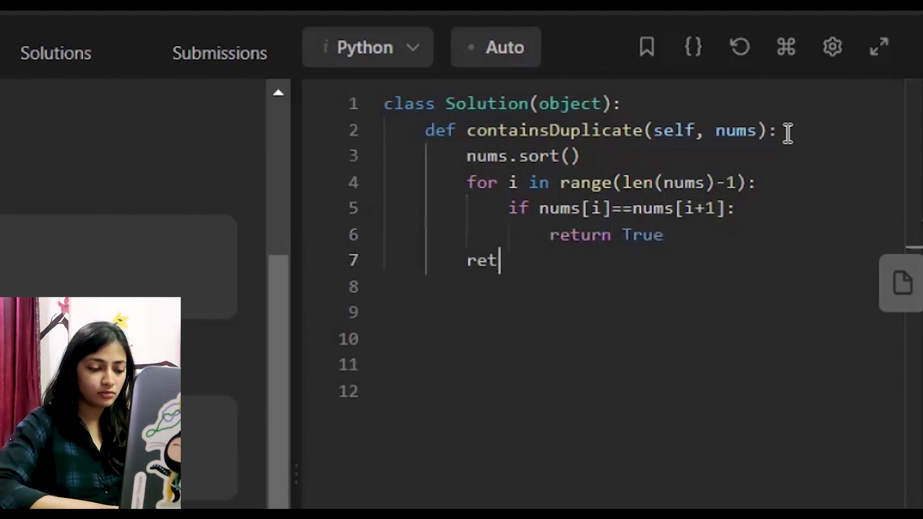
text(urn False)
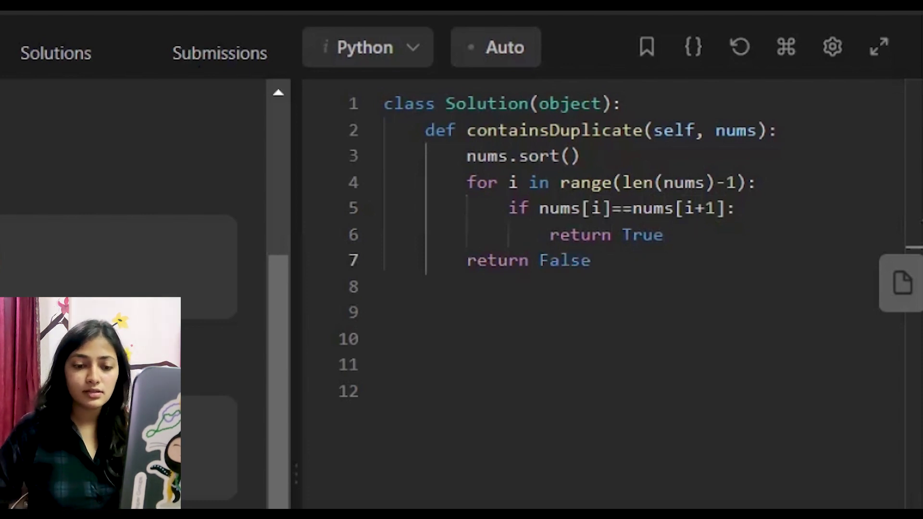
Step: Run the sort-based solution on the sample cases and submit it
click(789, 495)
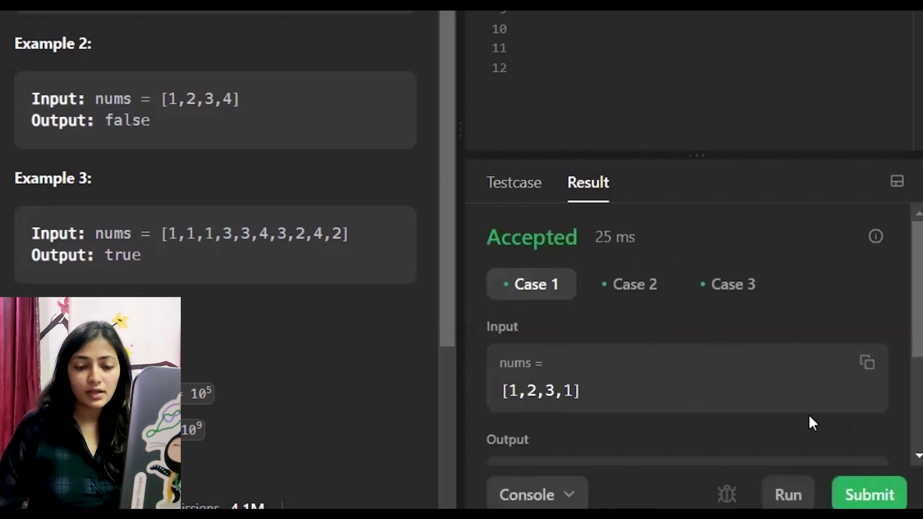
click(871, 492)
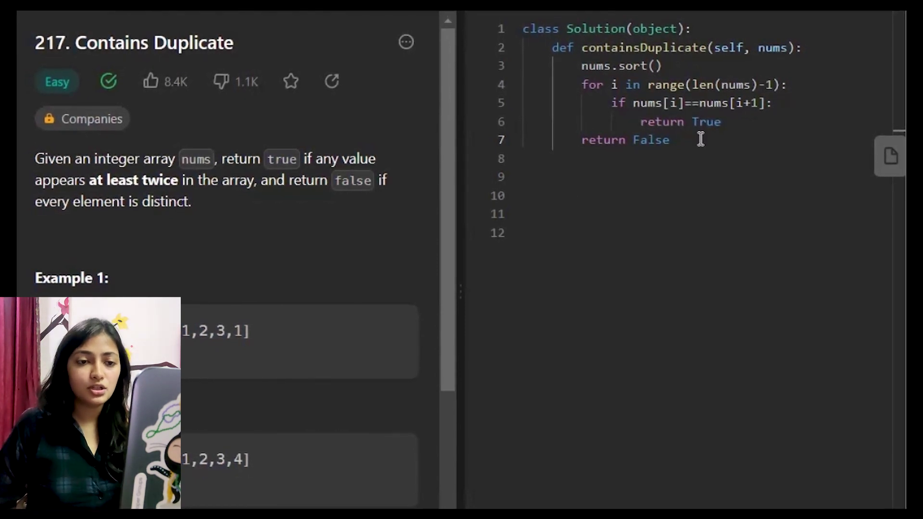
Step: Delete the sort-based method body and begin the hash-set version with seen = set()
drag(701, 140, 480, 68)
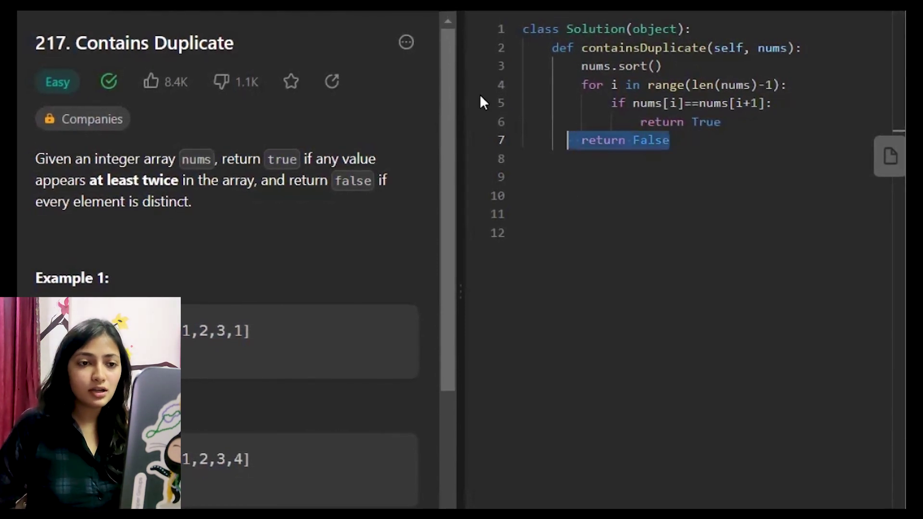
key(BackSpace)
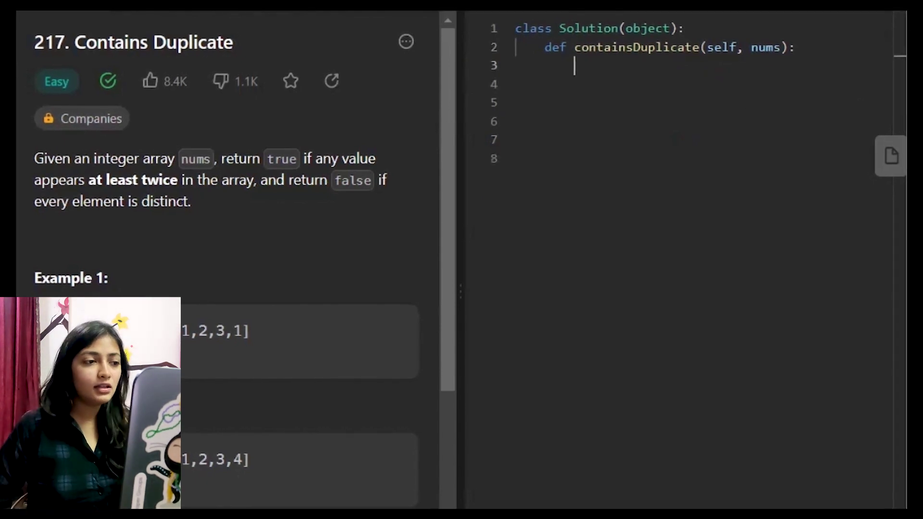
key(Tab)
key(Tab)
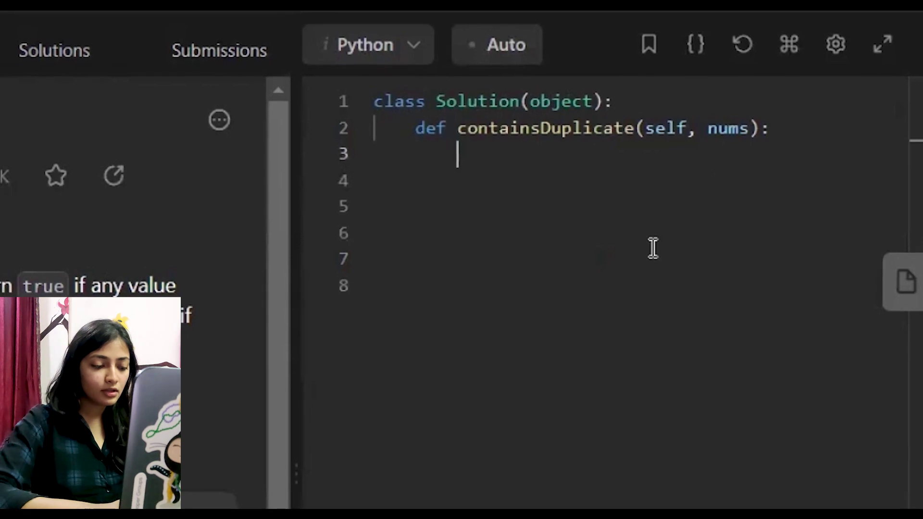
text(seen=)
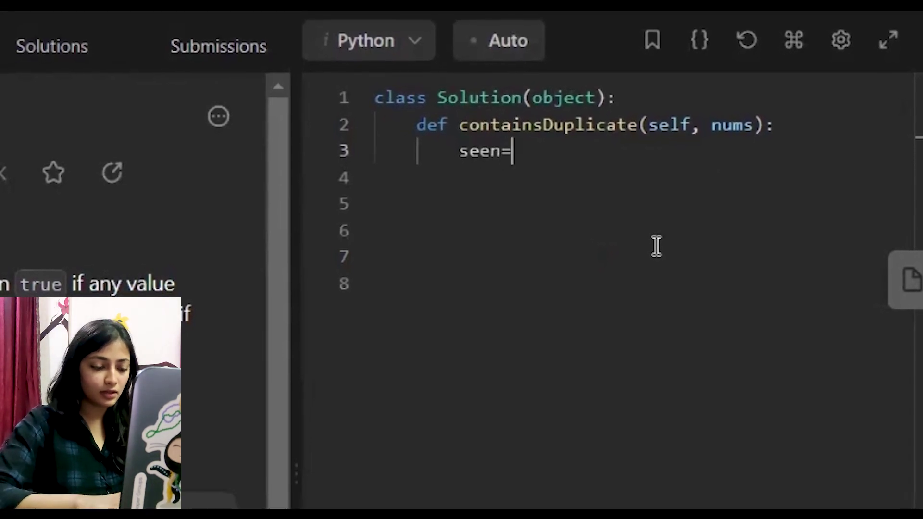
text(set())
key(Return)
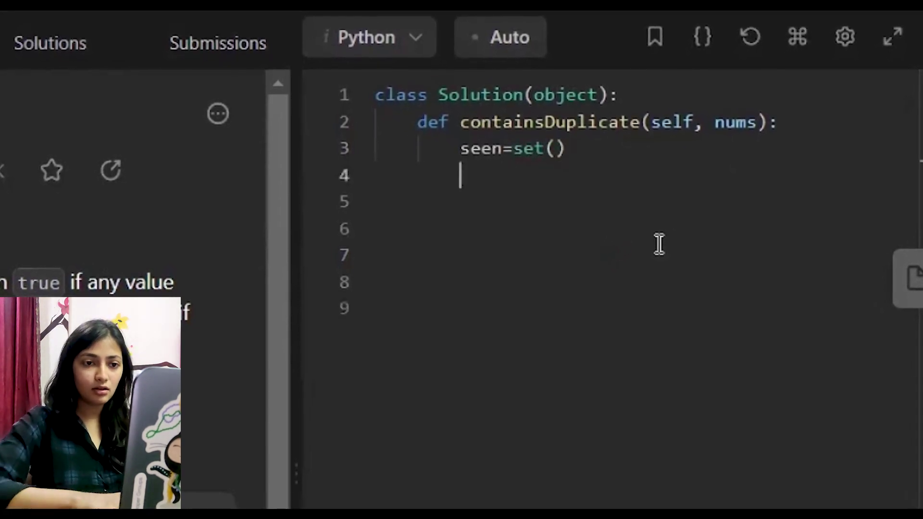
text(for nu)
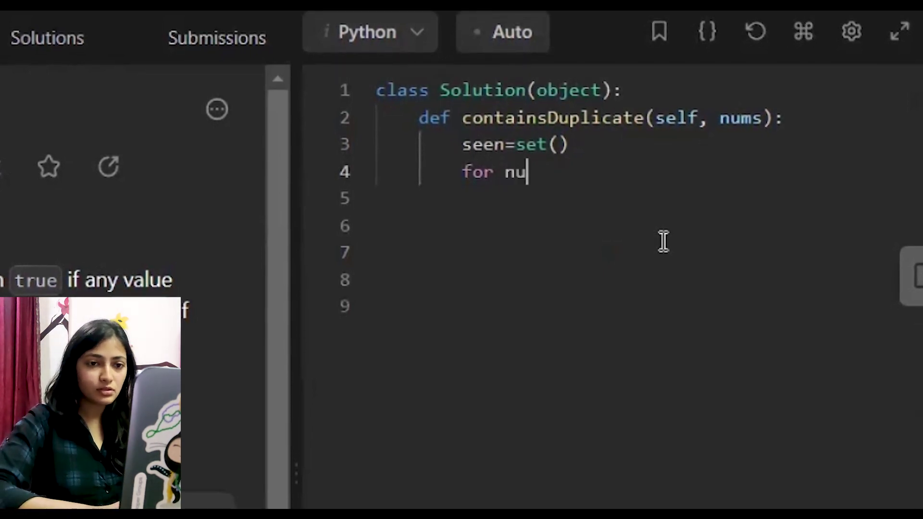
text(m in nums)
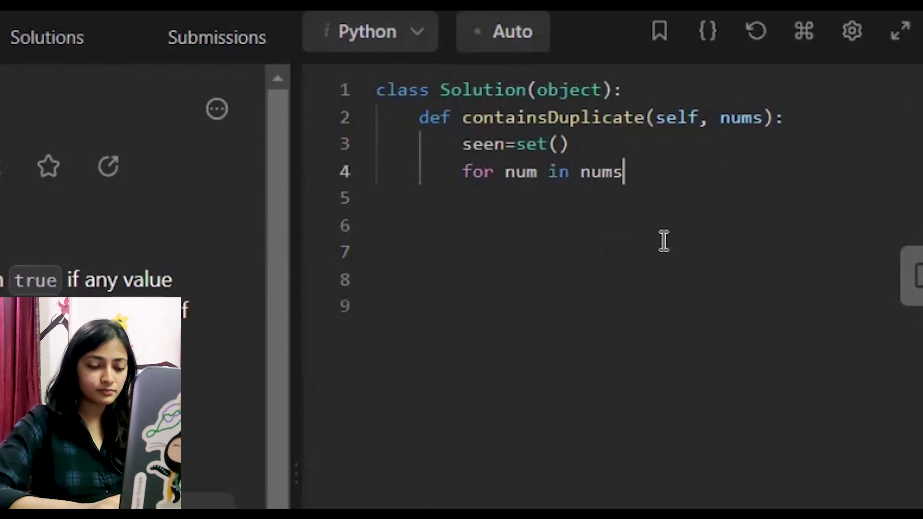
text(:)
Step: Add the membership loop returning True, seen.add(num), return False, then run the sample cases
key(Return)
text(if )
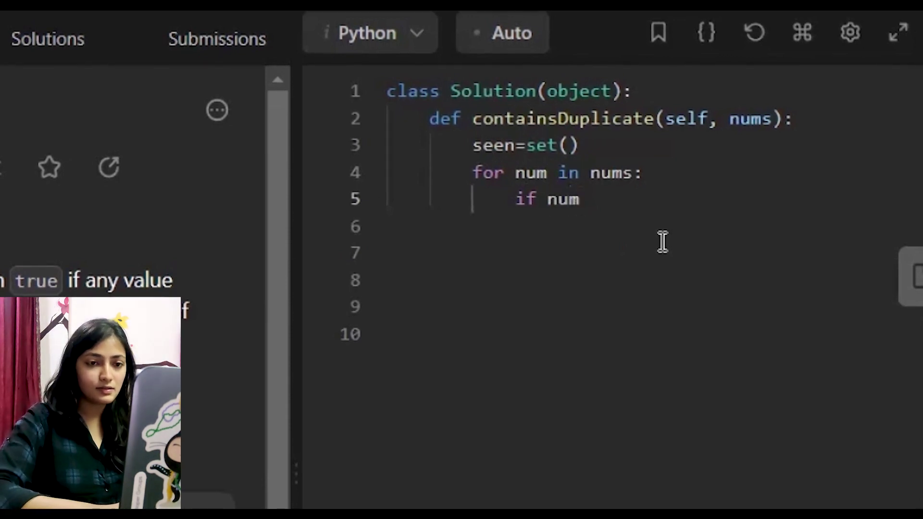
text(num)
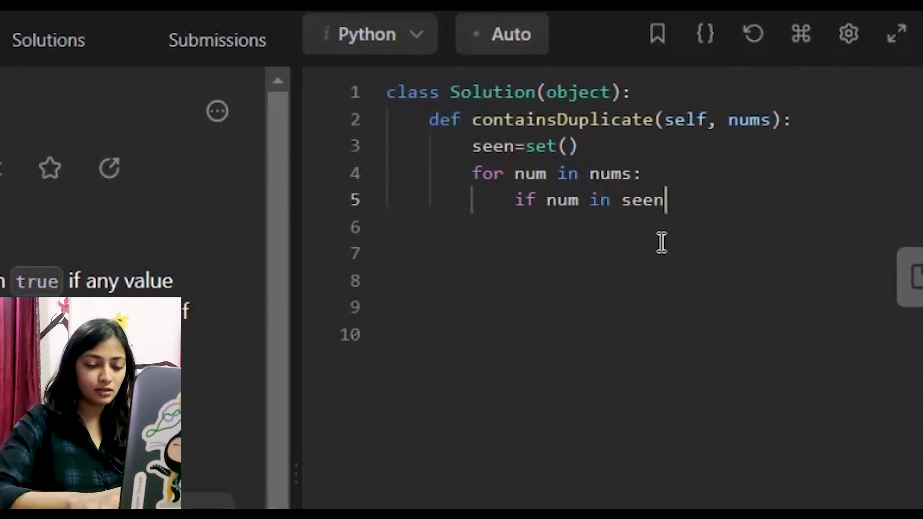
text(:)
key(Return)
text(retu)
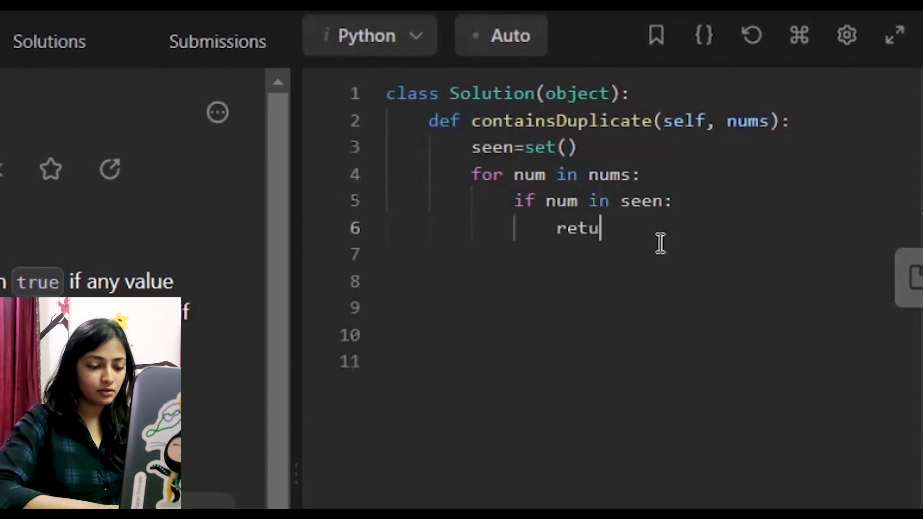
text(rn True)
key(Return)
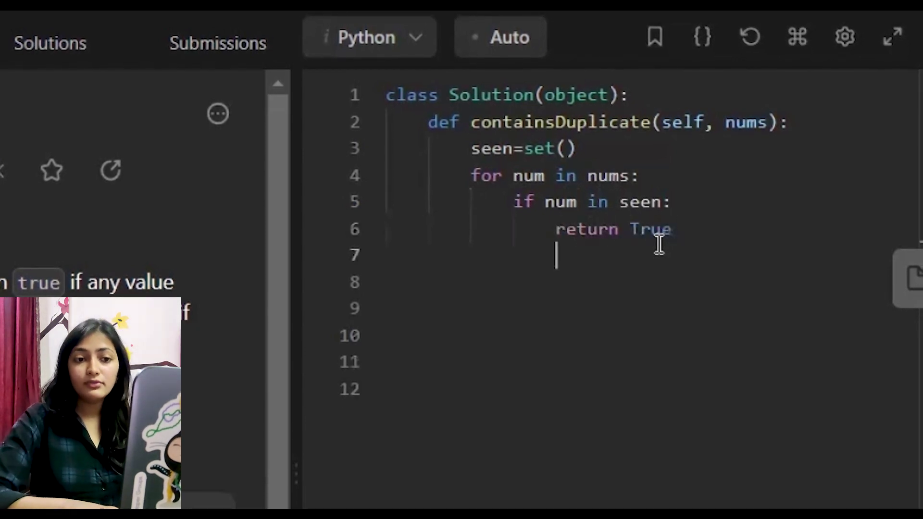
key(BackSpace)
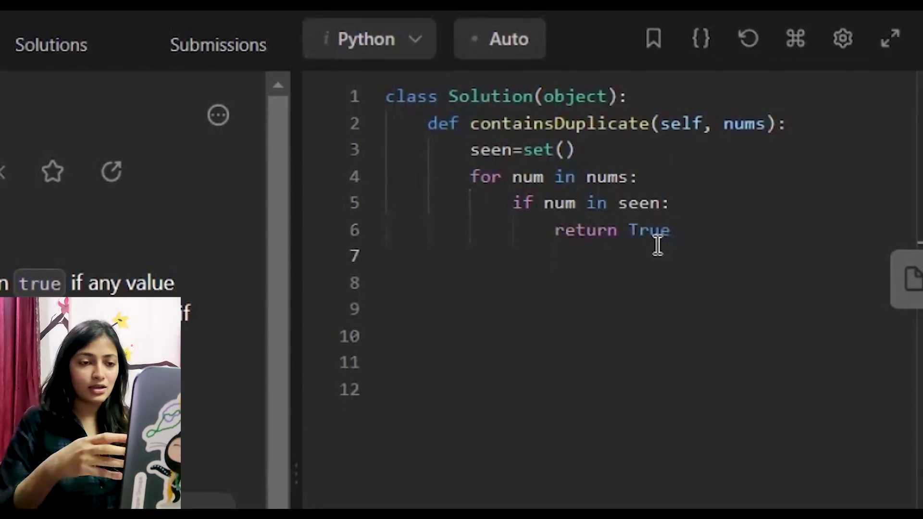
text(seen.)
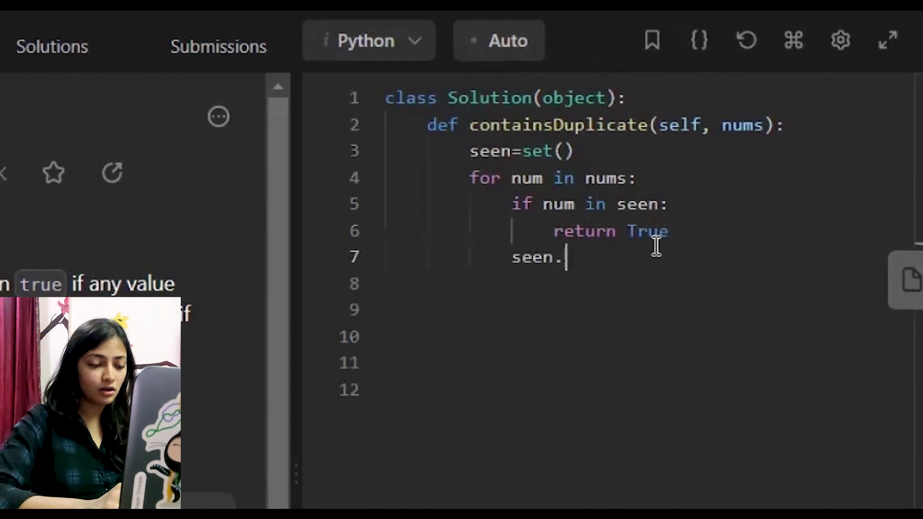
text(add()
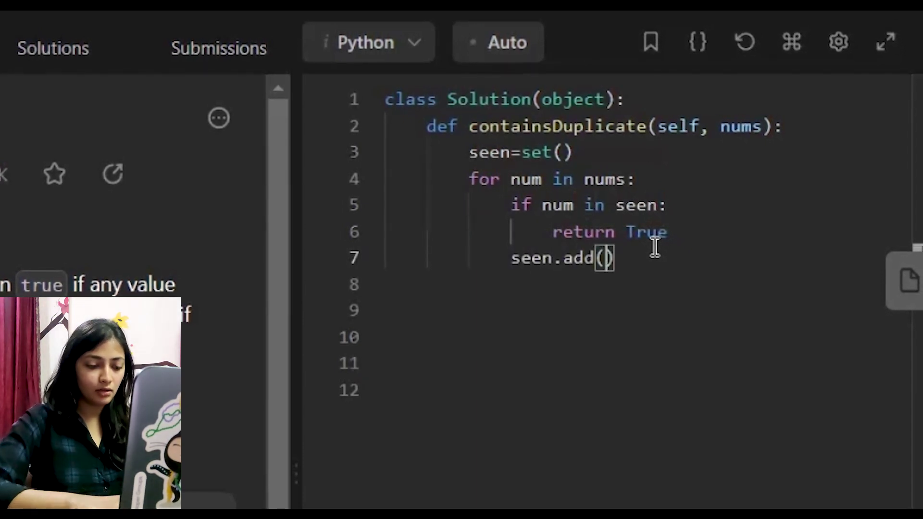
text(num)
key(Right)
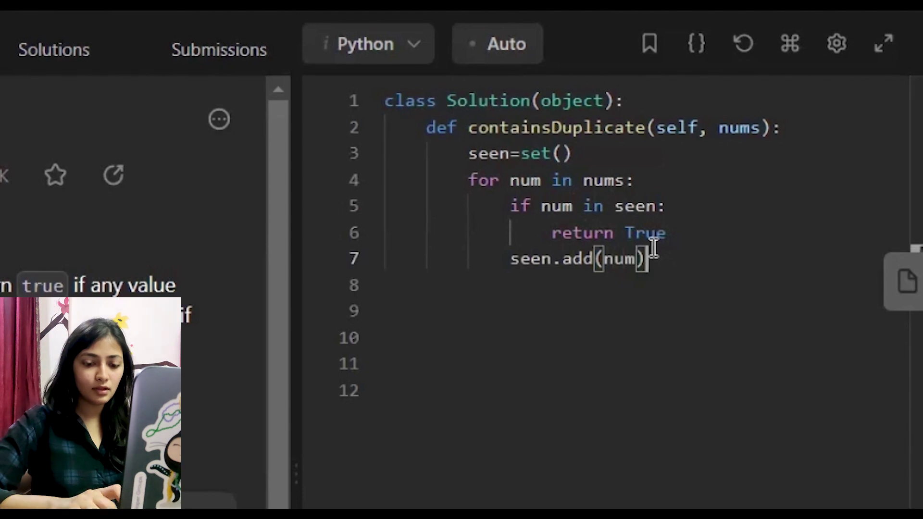
key(Return)
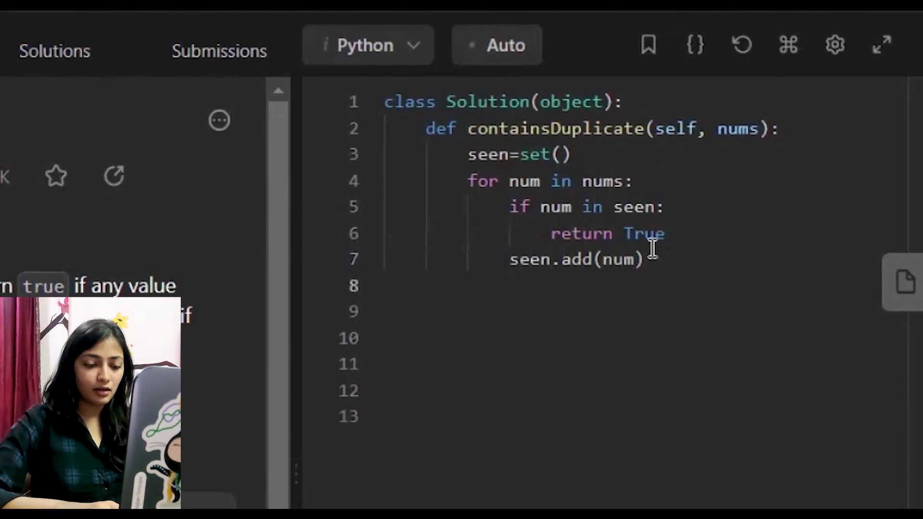
text(return Fa)
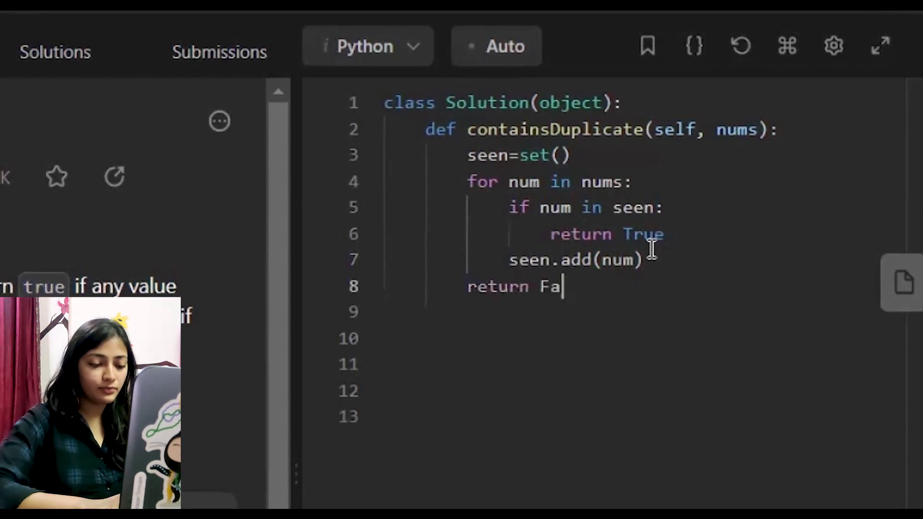
text(lse)
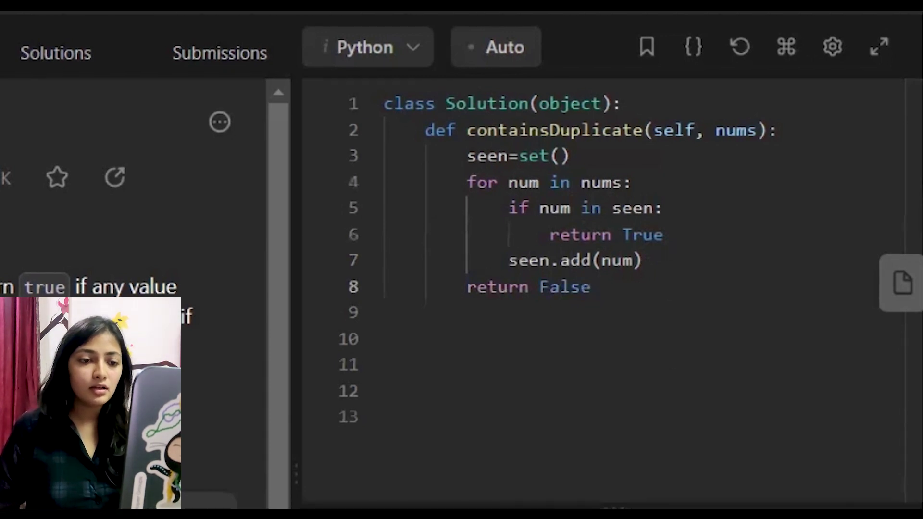
key(ctrl+apostrophe)
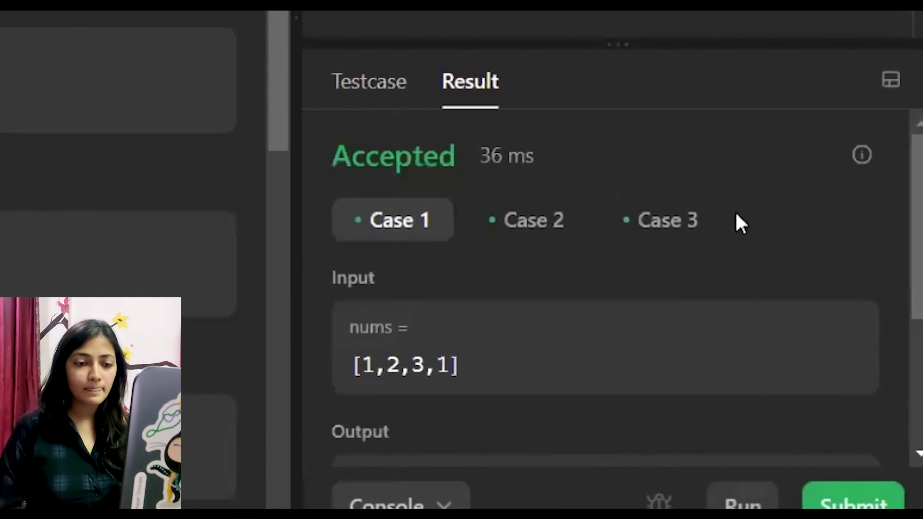
Step: Submit the Accepted hash-set solution for final judging
click(858, 505)
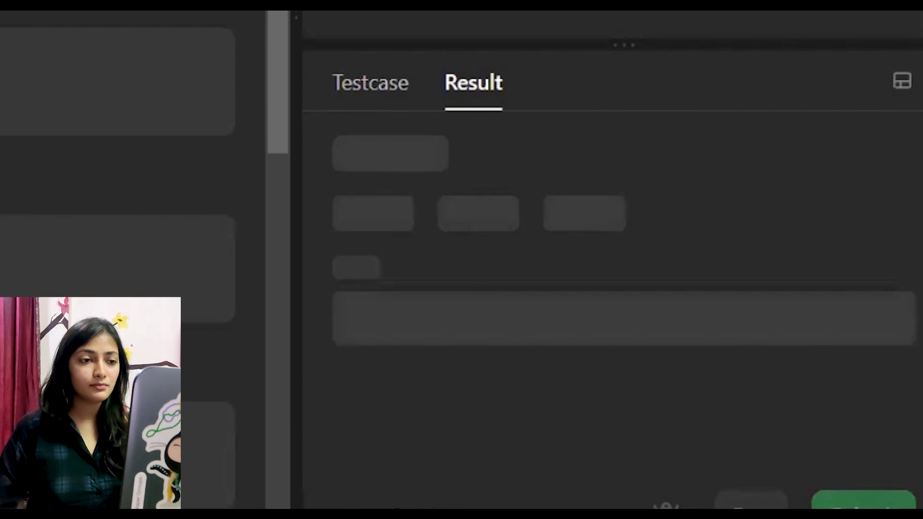